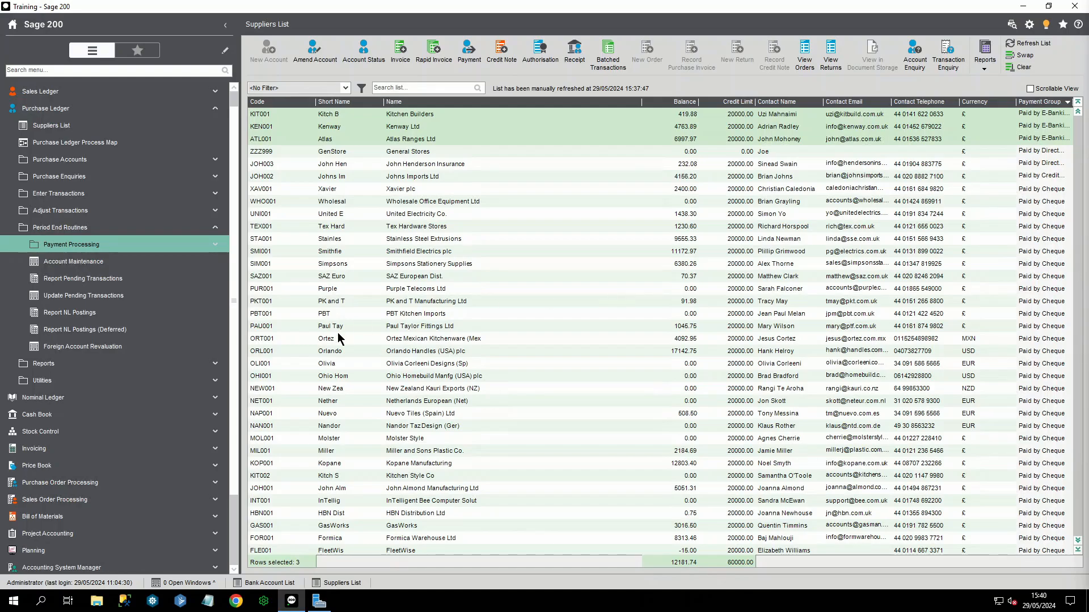
# - Generate suggested supplier payments for remittance date 29/05/2024 and 0 days overdue, removing the existing suggested payments file
pyautogui.click(60, 249)
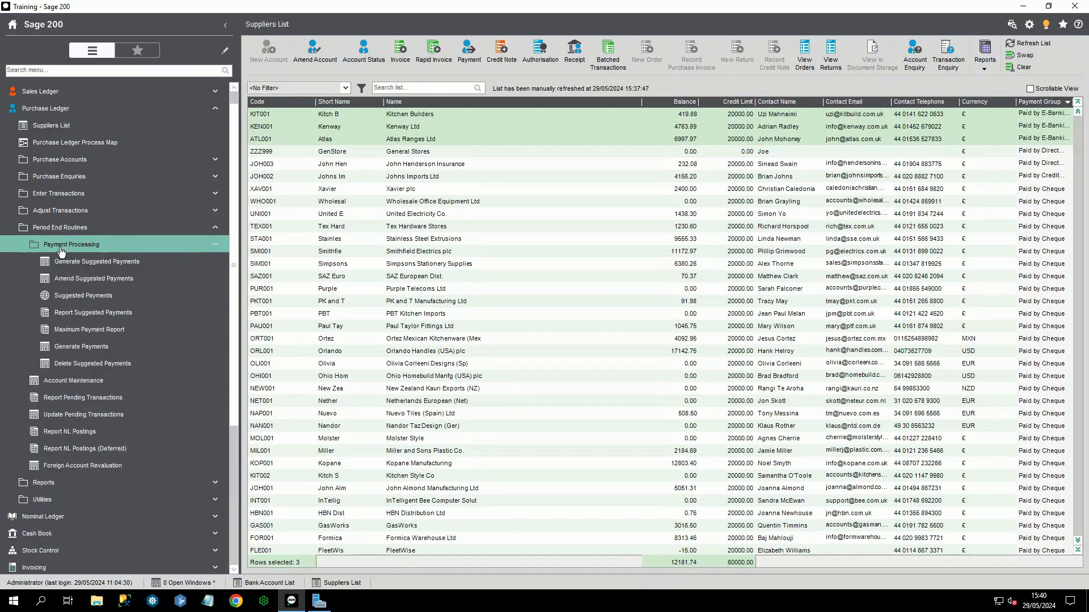
pyautogui.click(95, 264)
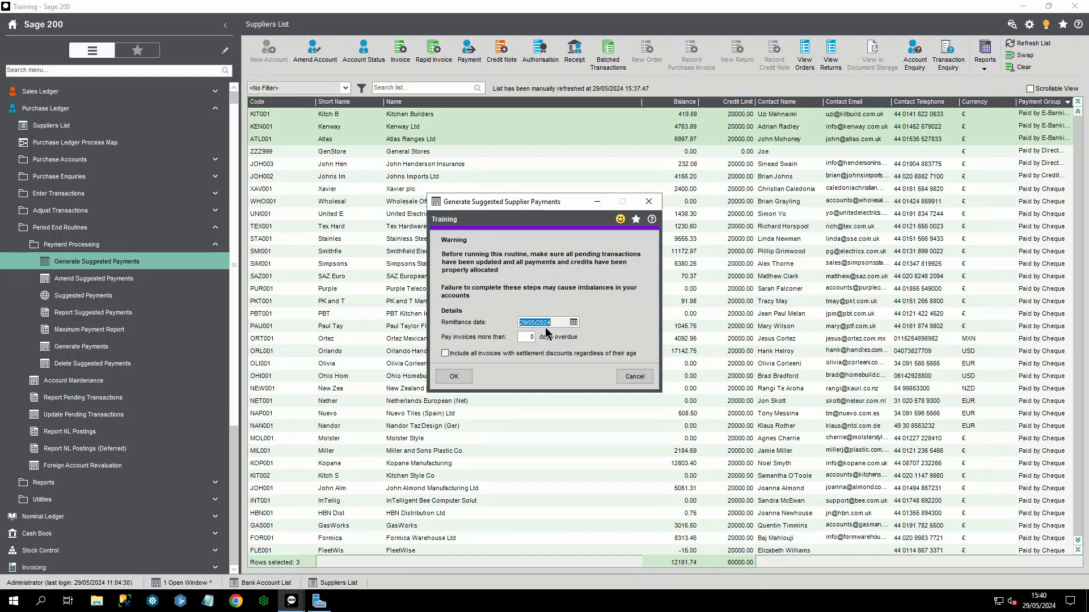
pyautogui.click(462, 377)
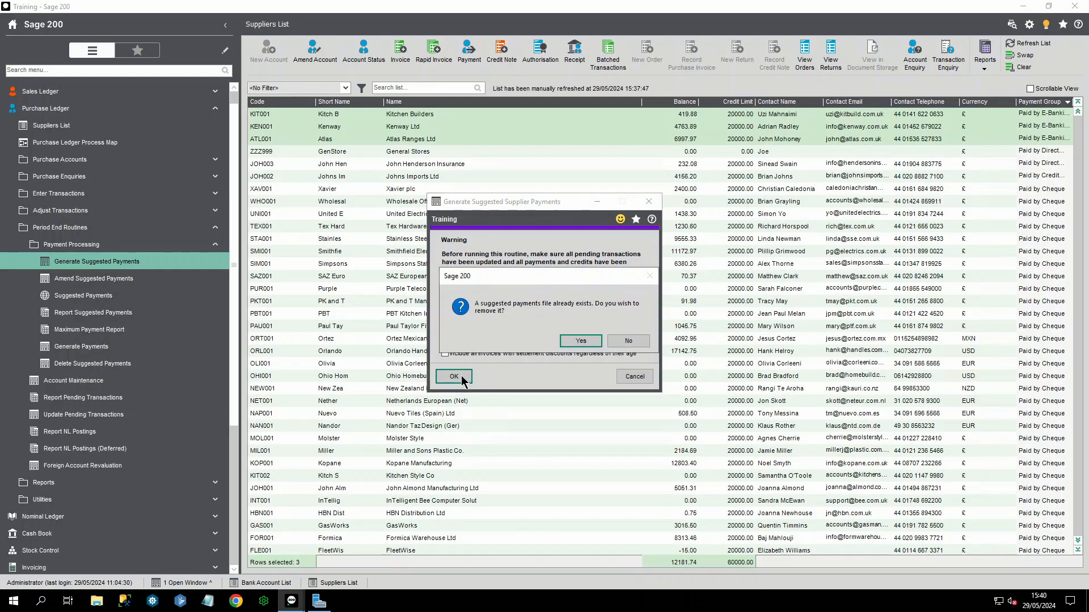
pyautogui.click(588, 343)
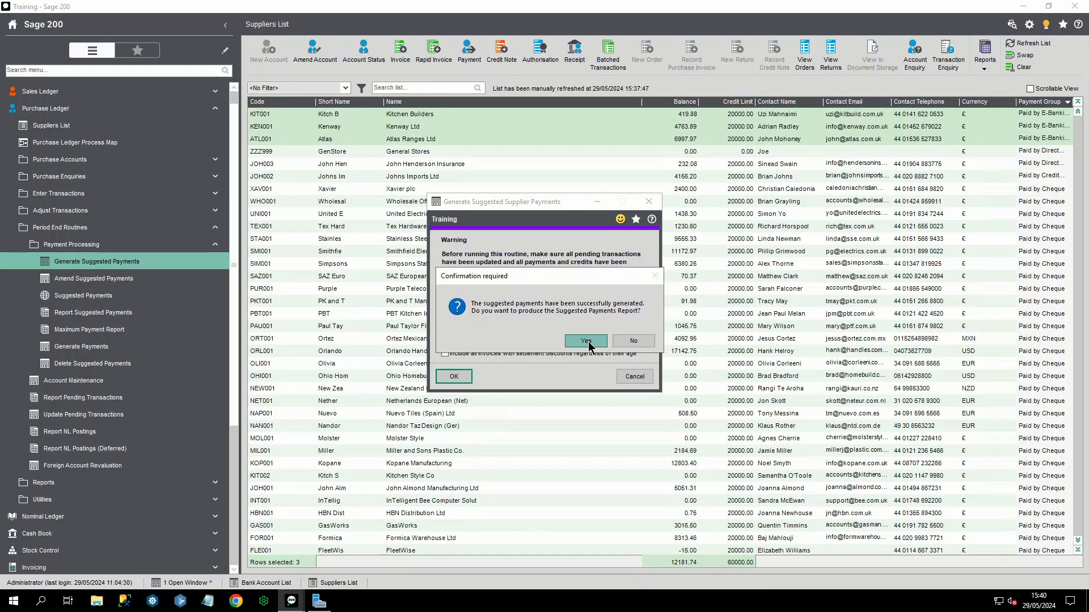
# - Produce the Suggested Payments Report and look through its proposed supplier payments
pyautogui.click(587, 343)
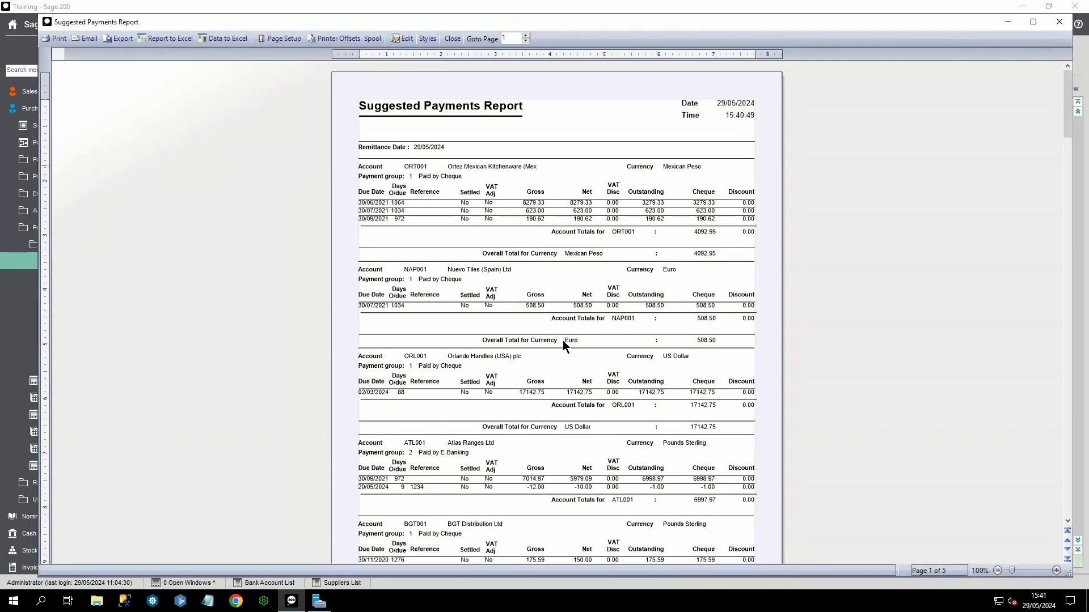
pyautogui.scroll(-4, 569, 352)
pyautogui.scroll(-11, 571, 358)
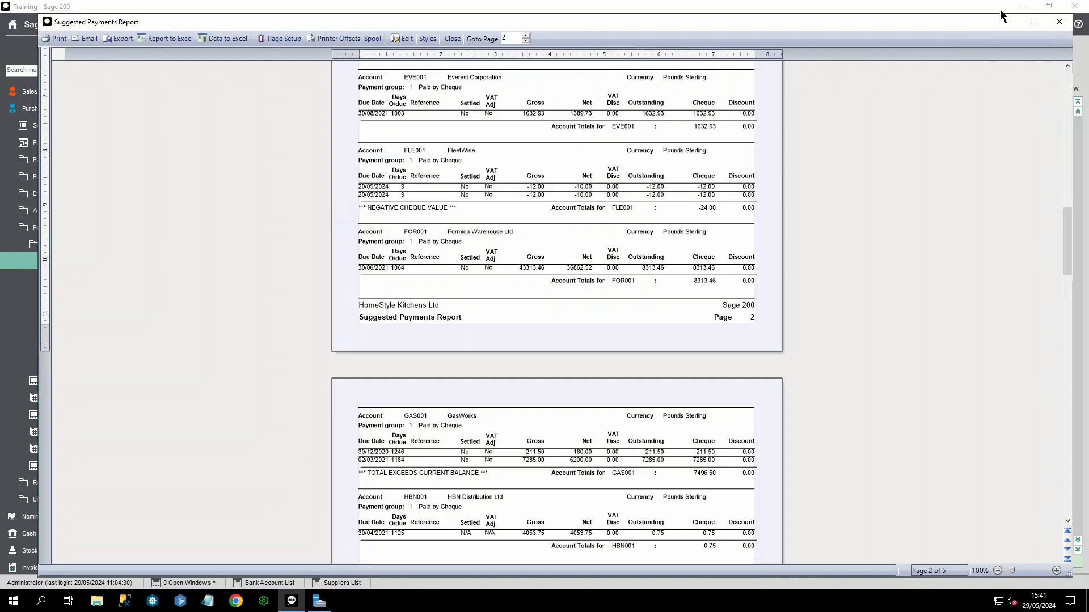
pyautogui.click(1057, 21)
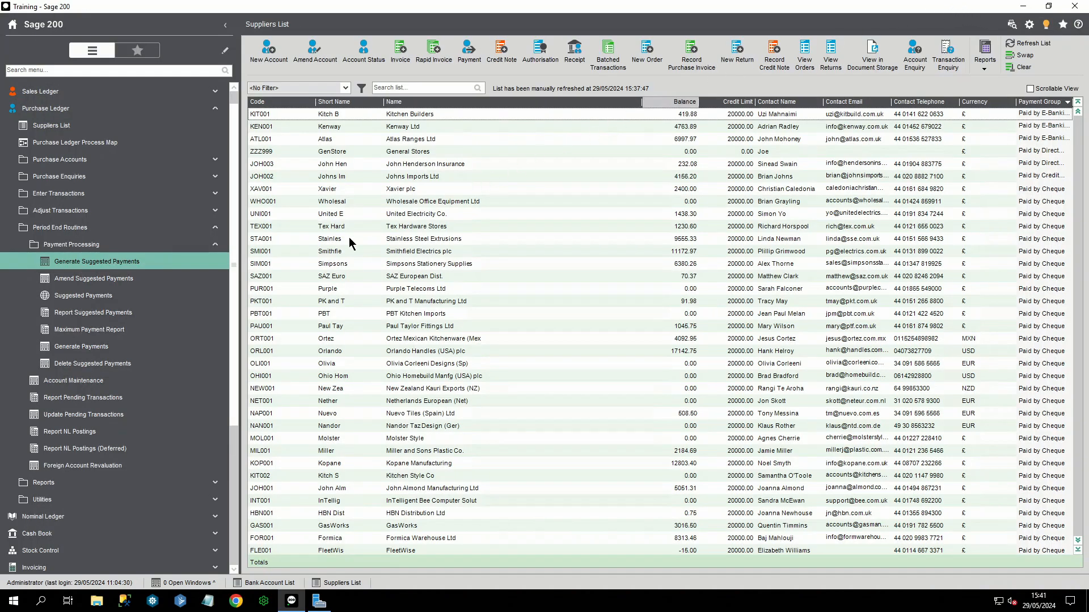
# - Set up payment generation for multiple suppliers in group 2 - Paid by E-Banking, allowing the cheque value to exceed the account balance
pyautogui.click(89, 351)
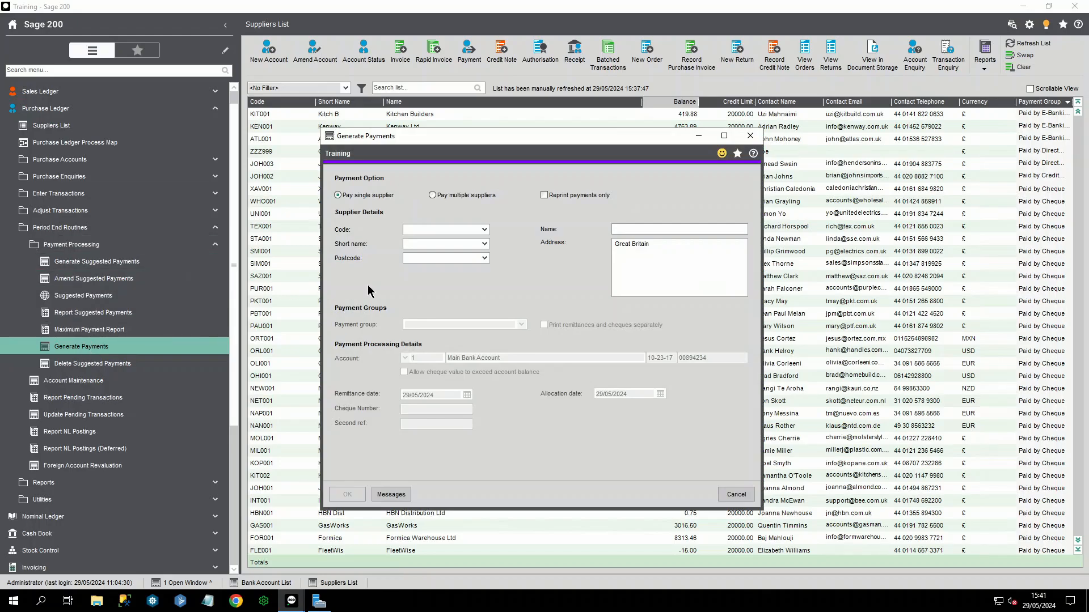
pyautogui.click(461, 196)
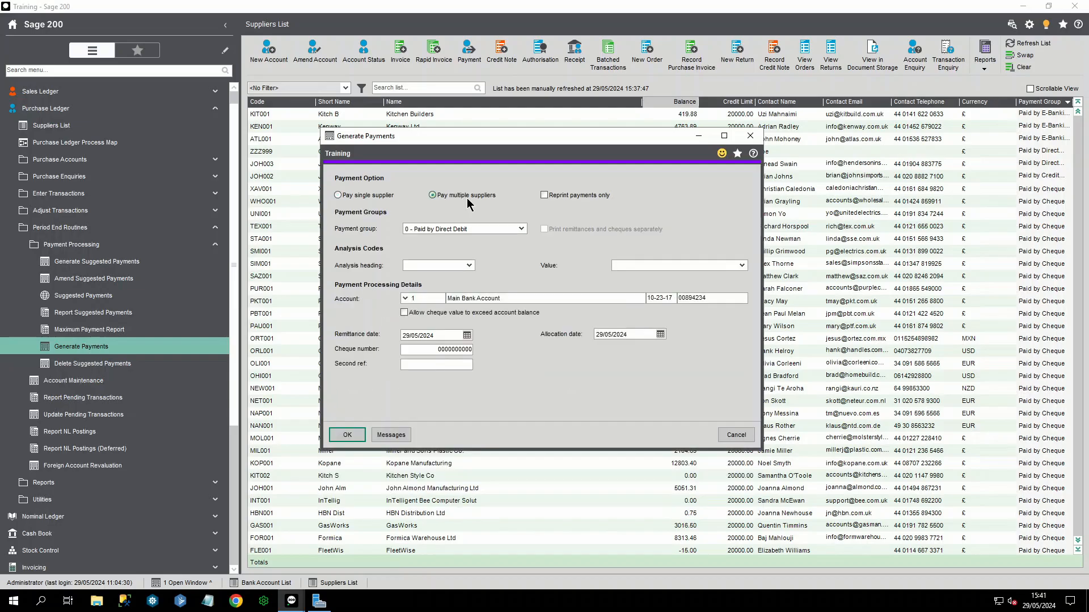
pyautogui.click(522, 229)
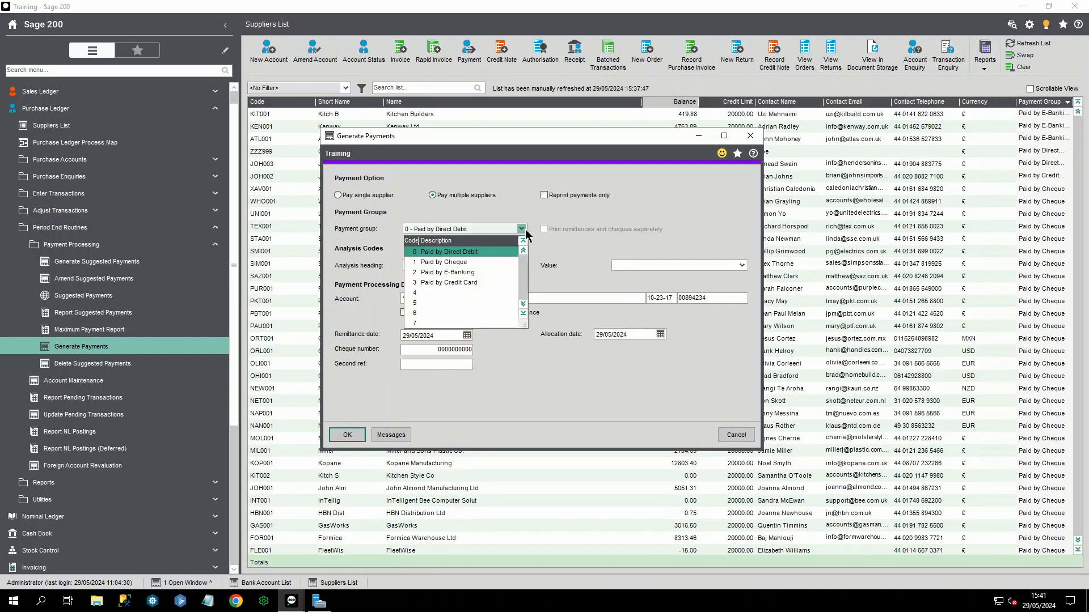
pyautogui.click(446, 274)
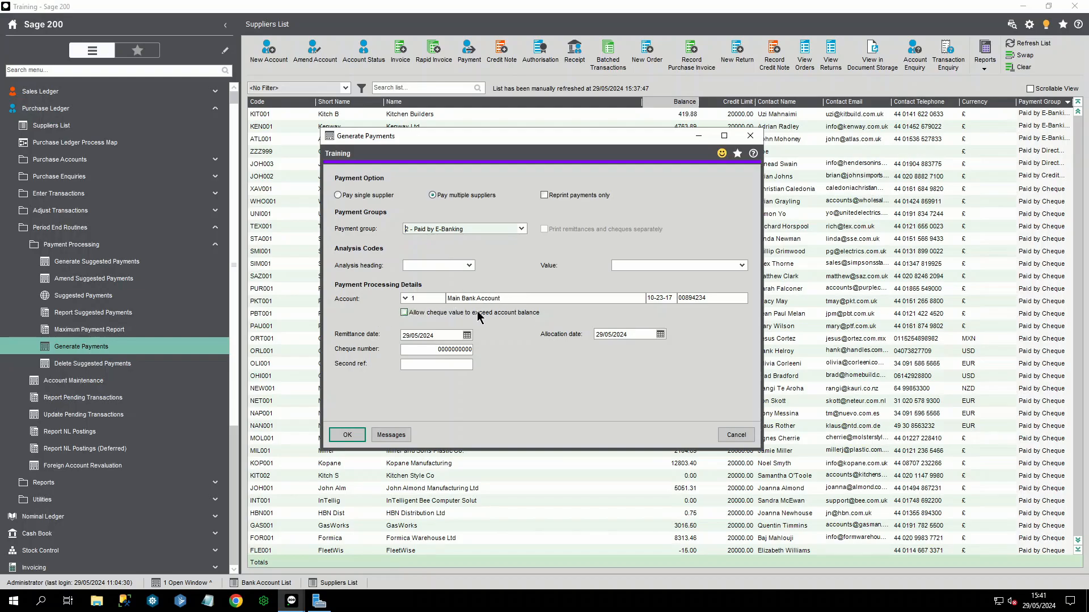
pyautogui.click(426, 316)
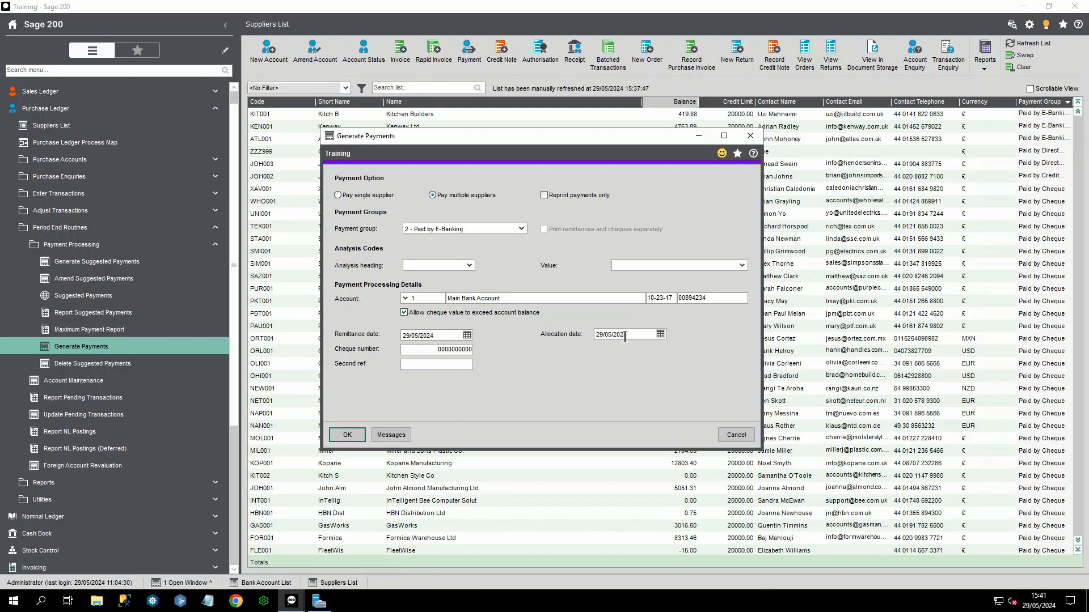
# - Try to generate the E-Banking payments in Standard Domestic/IATs format, saving the payment file as 29052024 in Documents
pyautogui.click(352, 439)
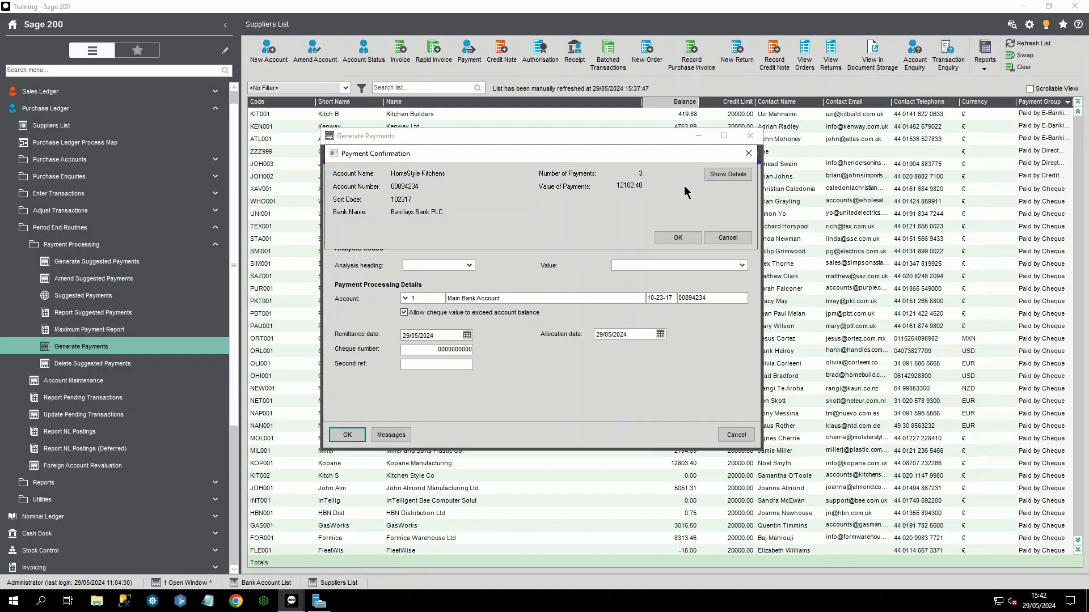
pyautogui.click(720, 178)
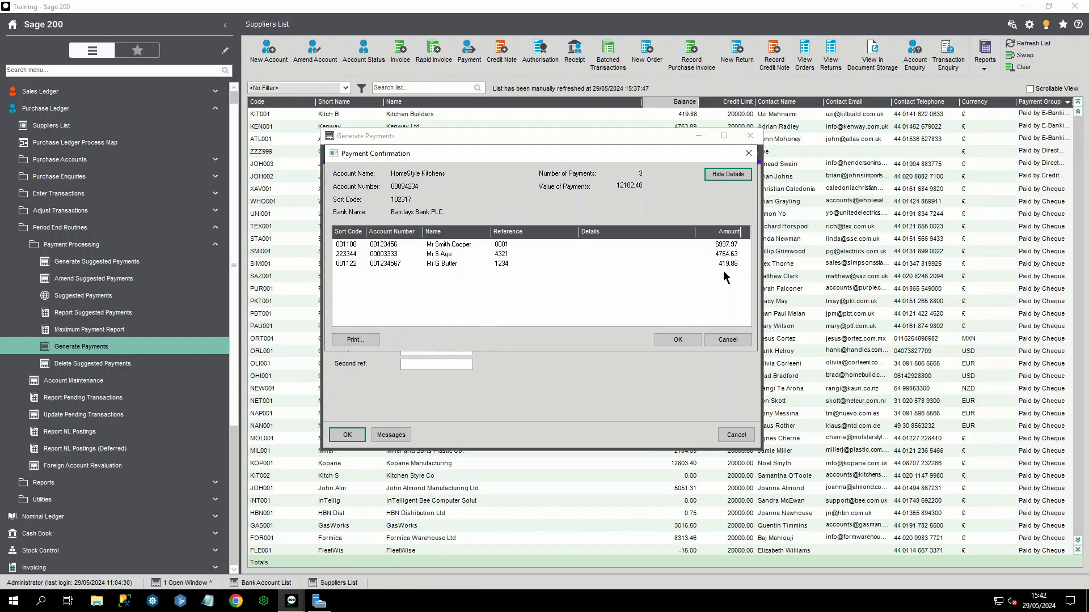
pyautogui.click(676, 339)
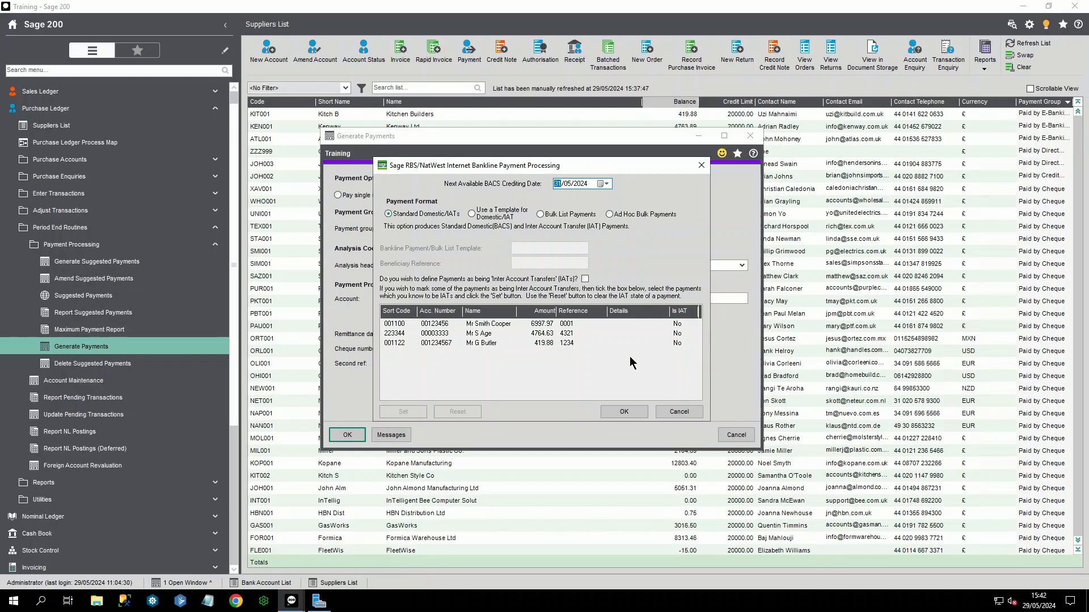
pyautogui.click(624, 413)
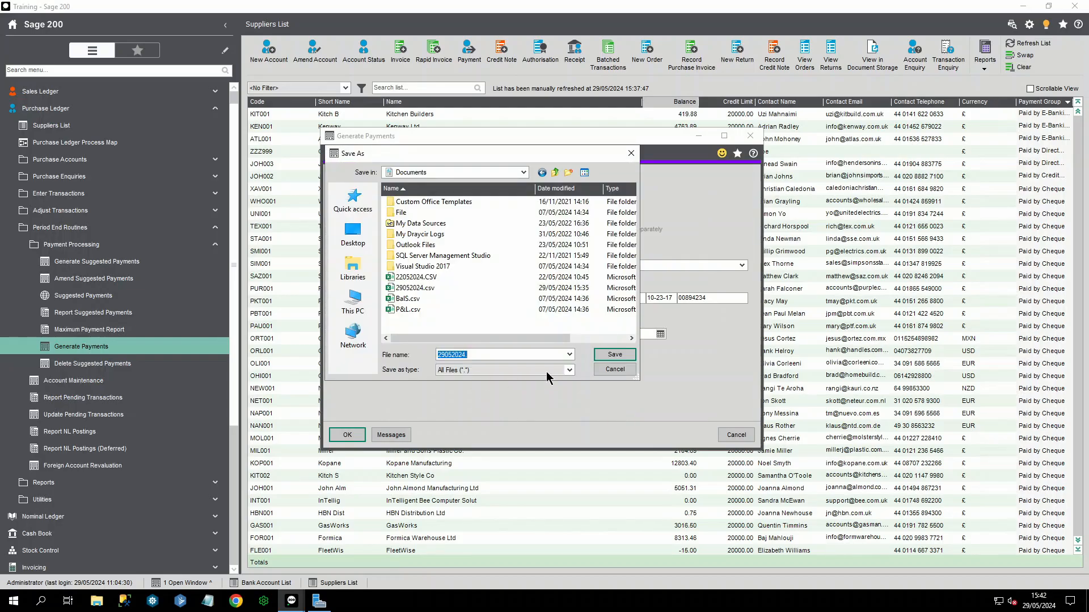
pyautogui.click(624, 354)
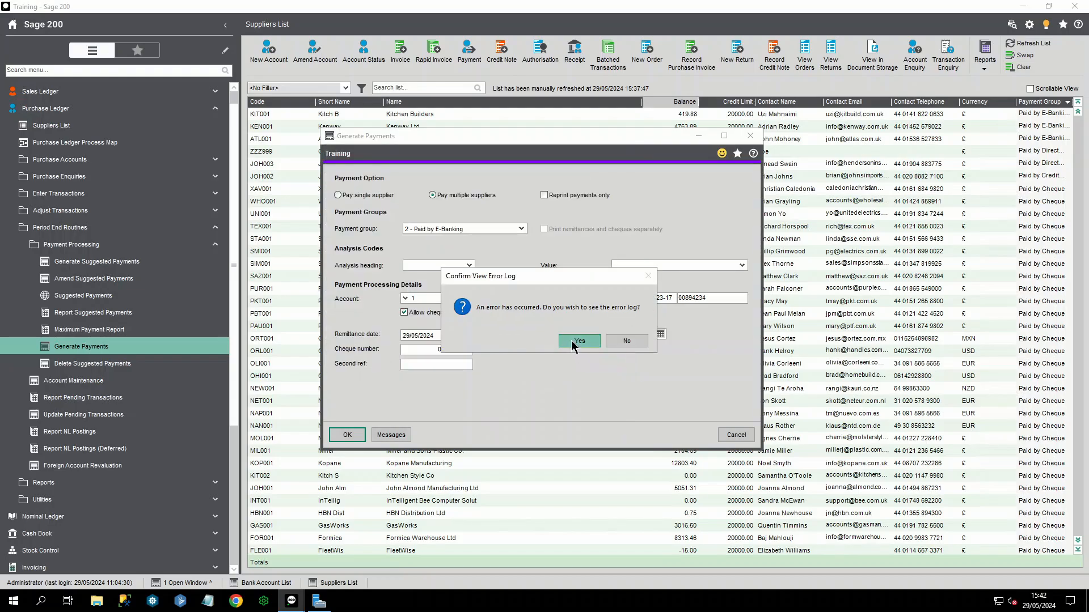
# - Examine the error log for each supplier in the rejected payment batch, and leave payment generation
pyautogui.click(576, 340)
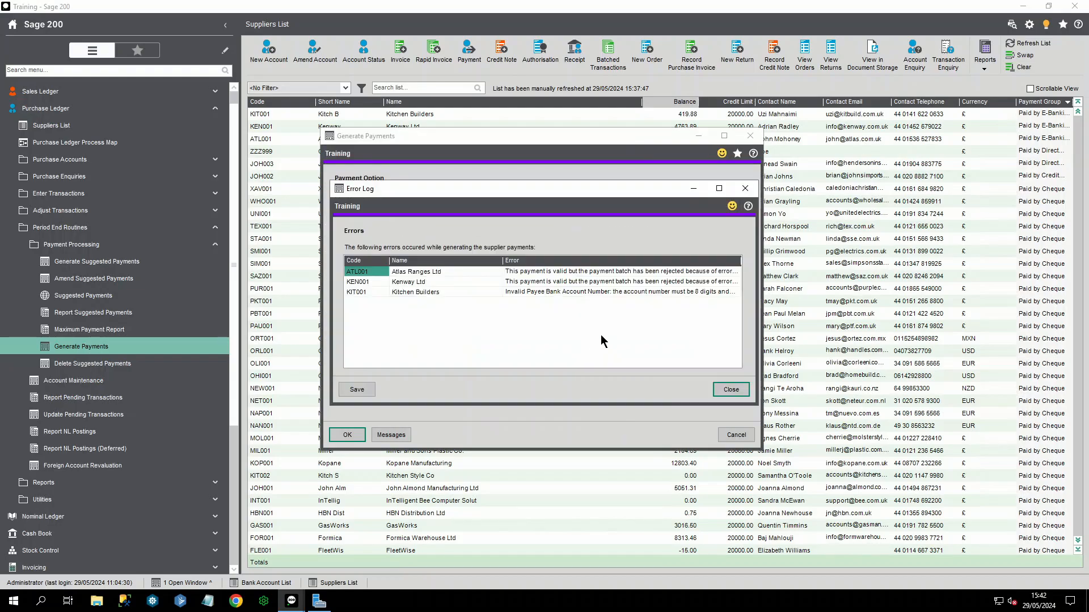
pyautogui.moveTo(758, 312); pyautogui.dragTo(889, 305)
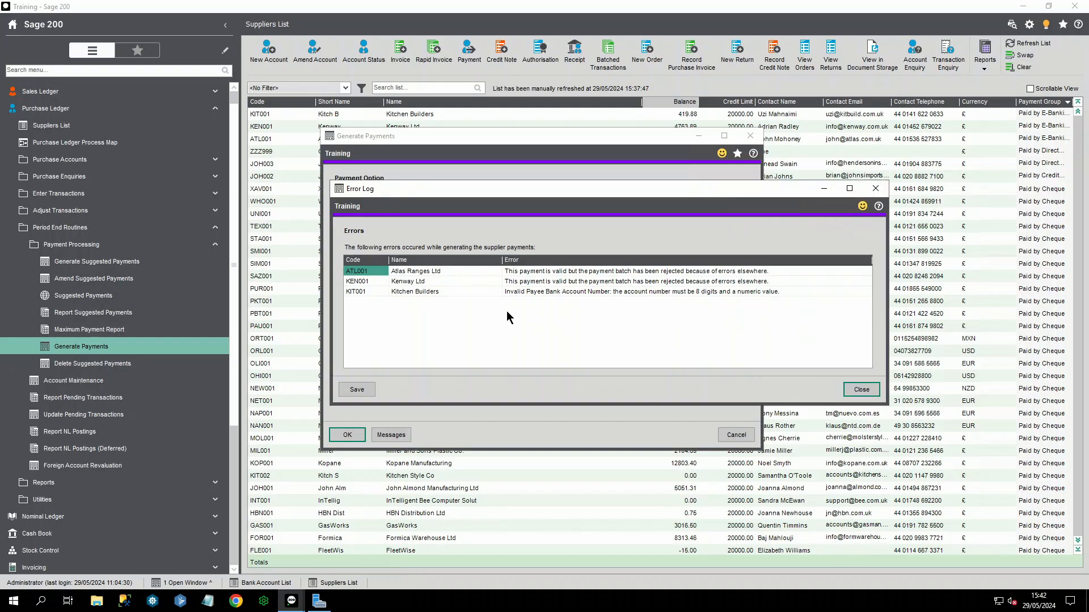
pyautogui.click(529, 293)
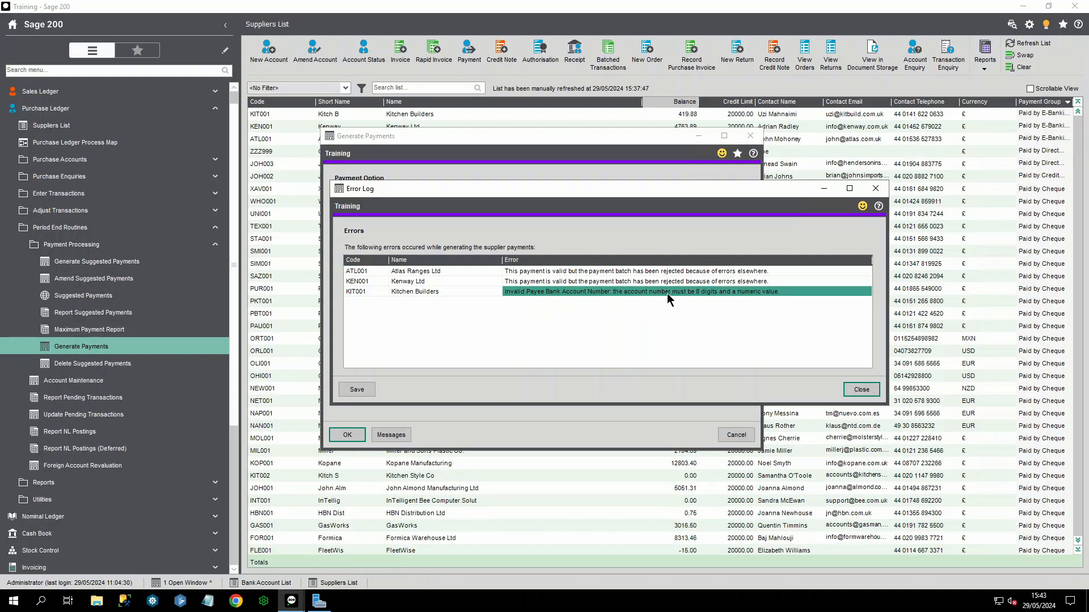
pyautogui.click(657, 281)
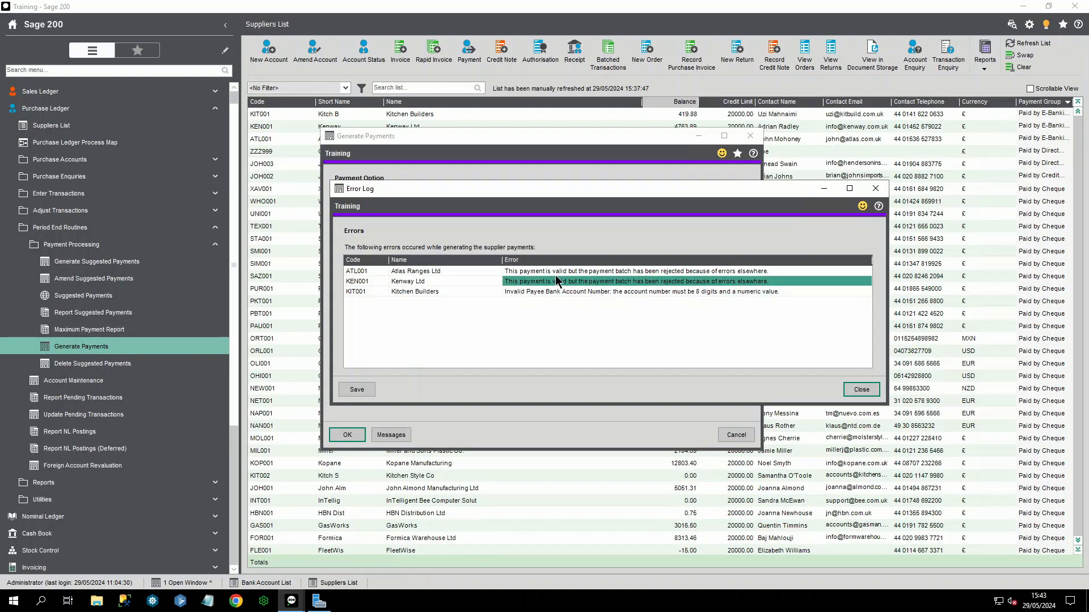
pyautogui.click(635, 273)
pyautogui.click(570, 282)
pyautogui.click(570, 295)
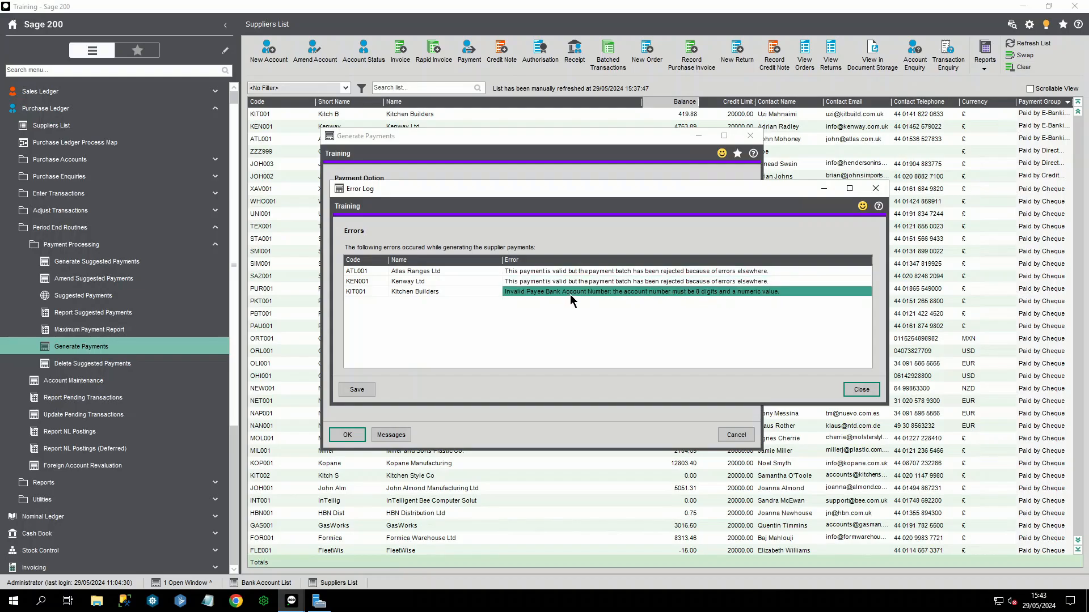
pyautogui.click(872, 389)
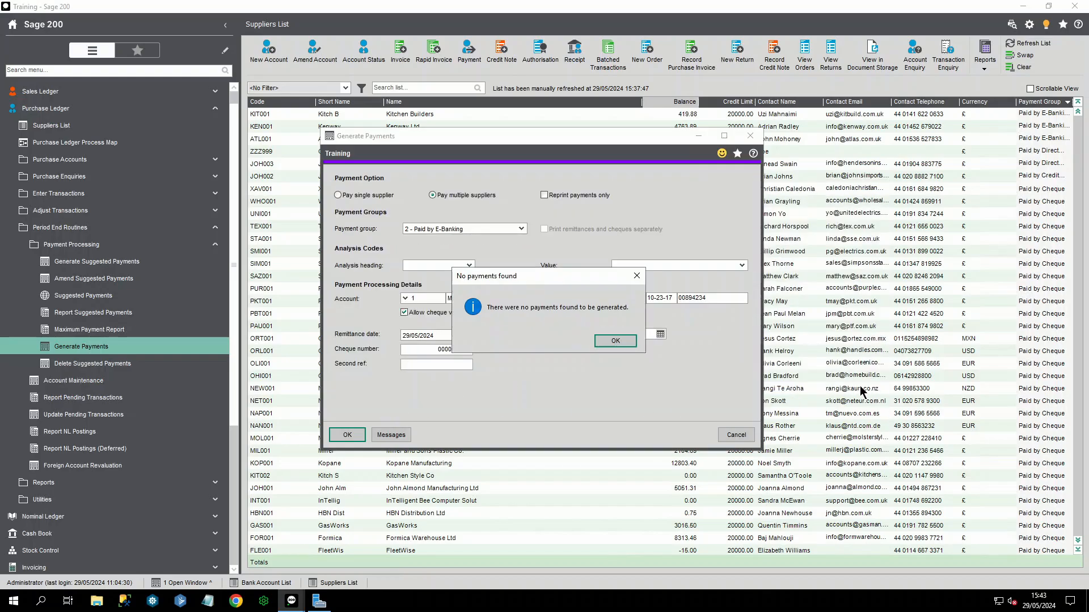
pyautogui.click(603, 340)
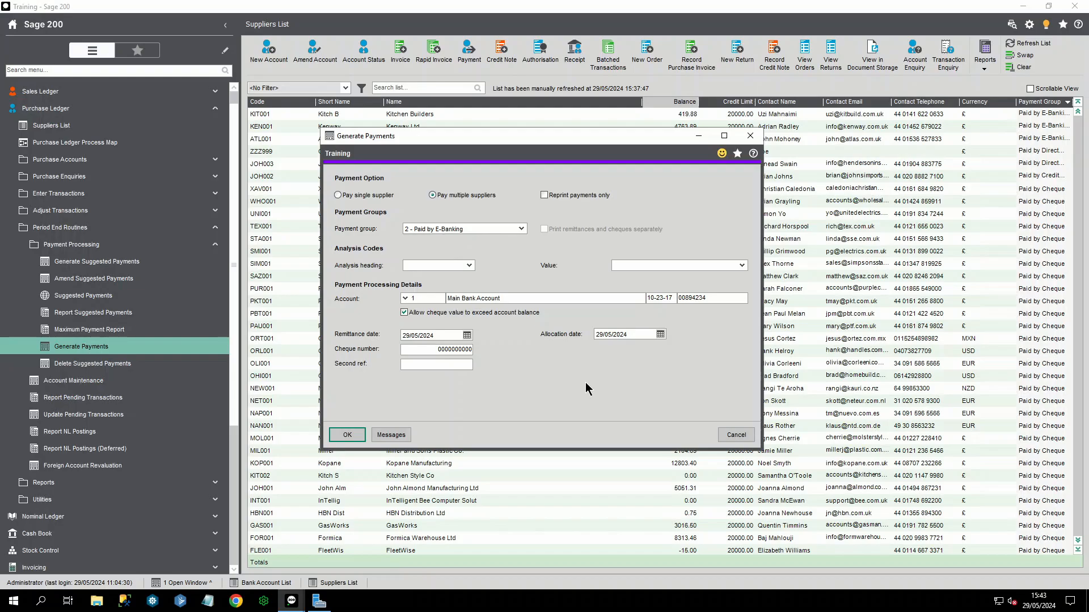
pyautogui.click(736, 436)
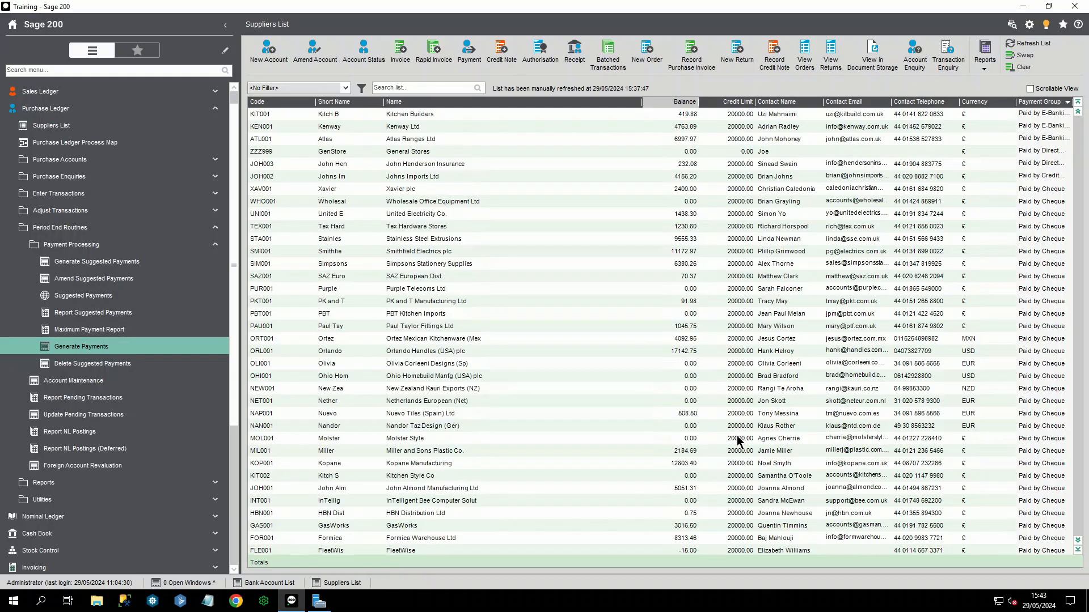
# - Open the suggested payments of supplier ATL001 for amendment, setting all of them to unpaid and back to fully paid
pyautogui.click(91, 283)
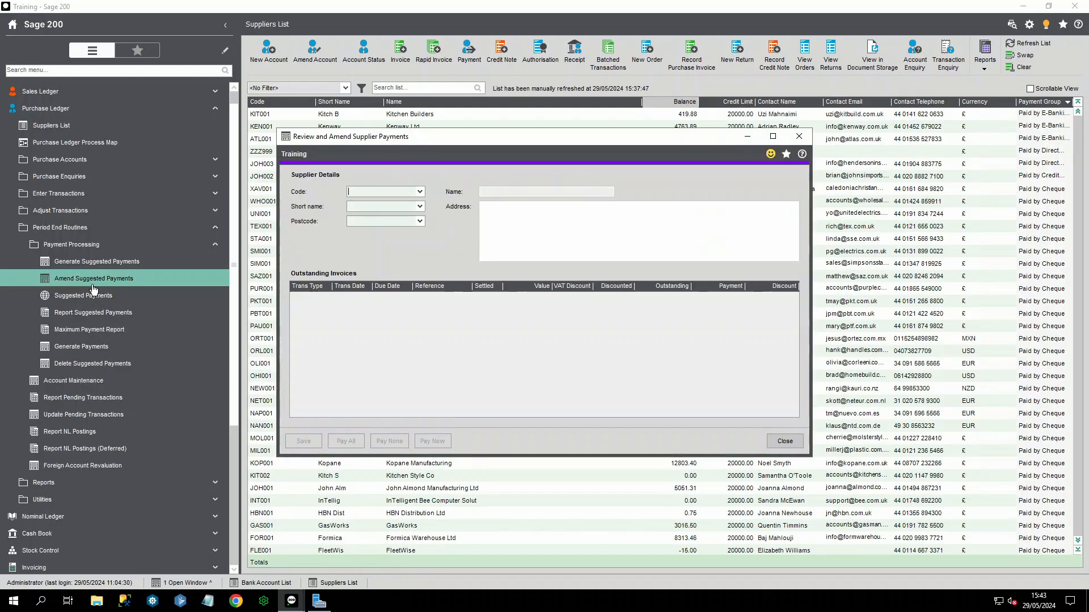
pyautogui.click(422, 192)
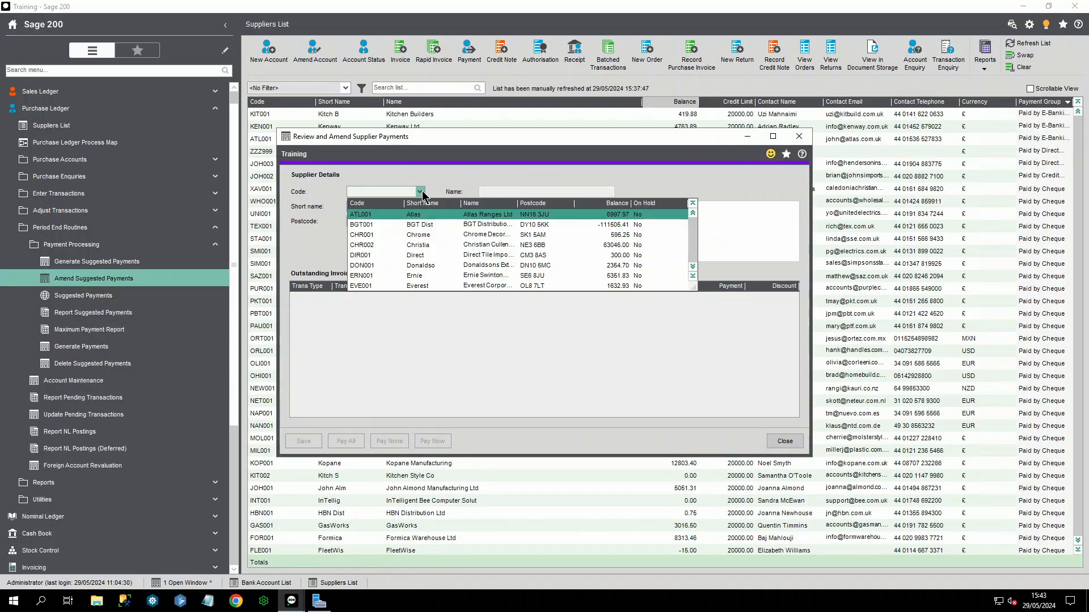
pyautogui.click(386, 210)
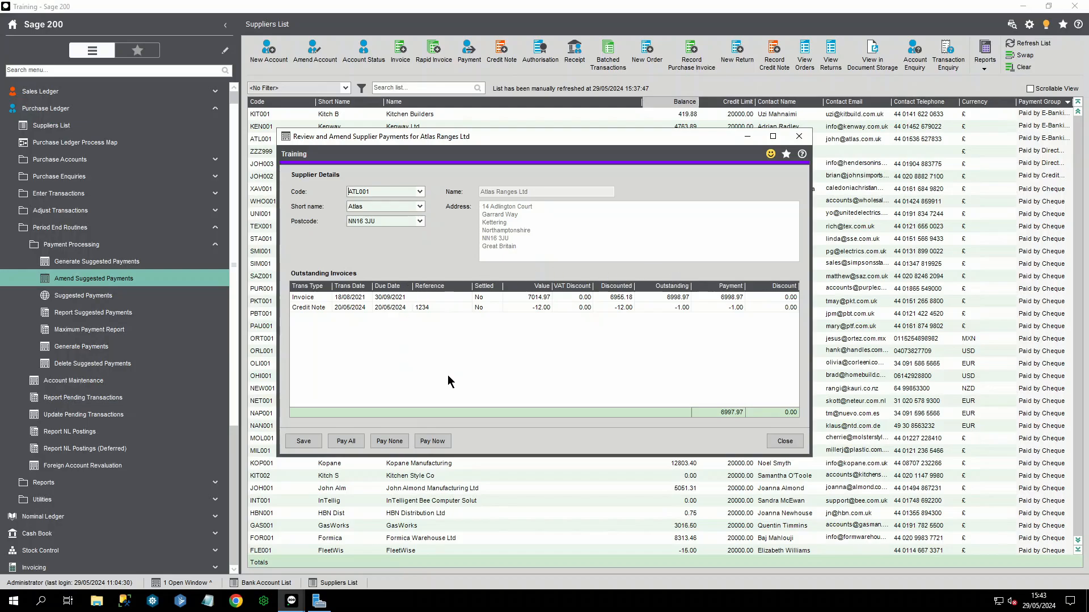
pyautogui.click(384, 443)
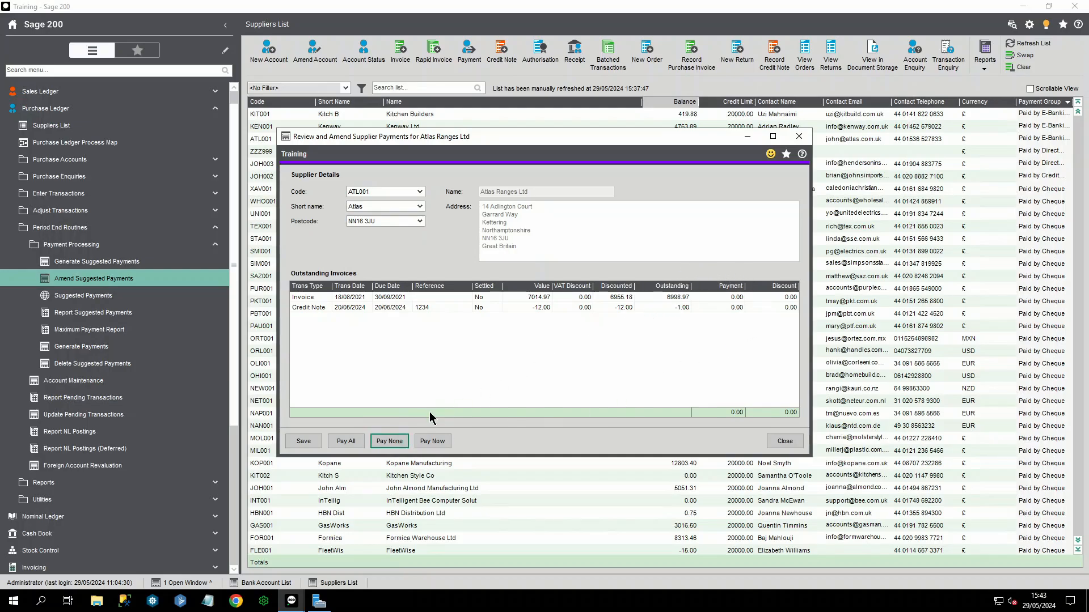
pyautogui.click(345, 442)
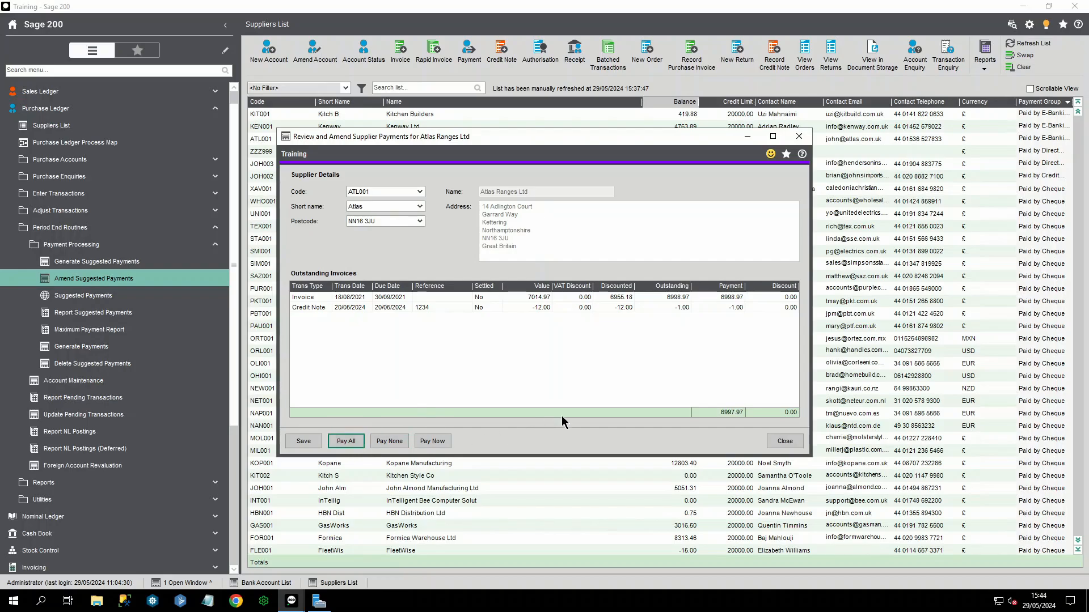
# - Set the payment amount of the Atlas Ranges invoice to 1000.00
pyautogui.click(729, 297)
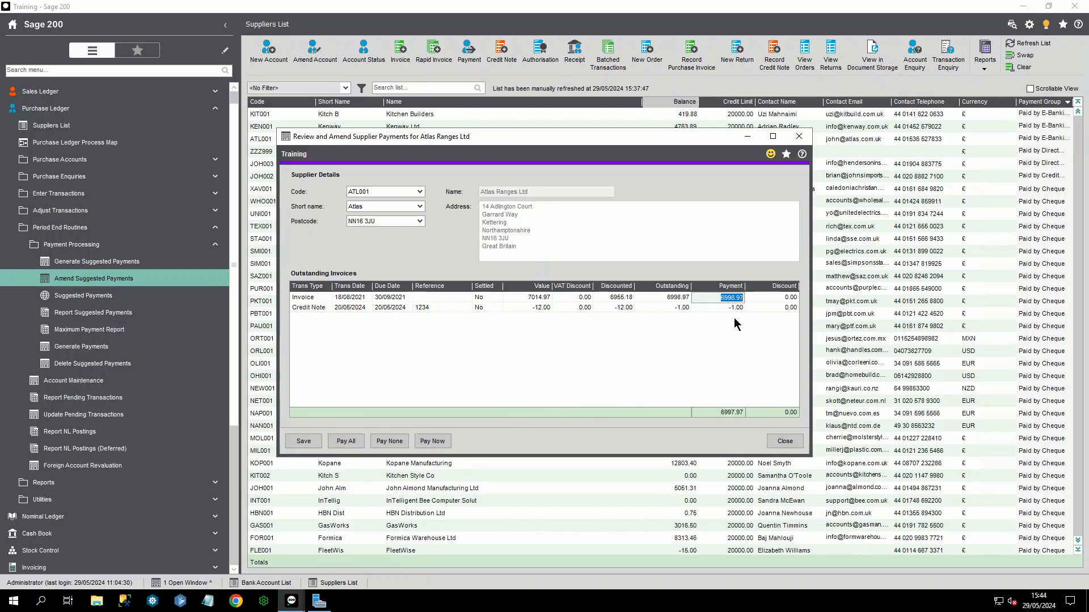
pyautogui.press('Right')
pyautogui.press('BackSpace')
pyautogui.press('BackSpace')
pyautogui.press('BackSpace')
pyautogui.press('BackSpace')
pyautogui.press('BackSpace')
pyautogui.press('BackSpace')
pyautogui.press('BackSpace')
pyautogui.press('Tab')
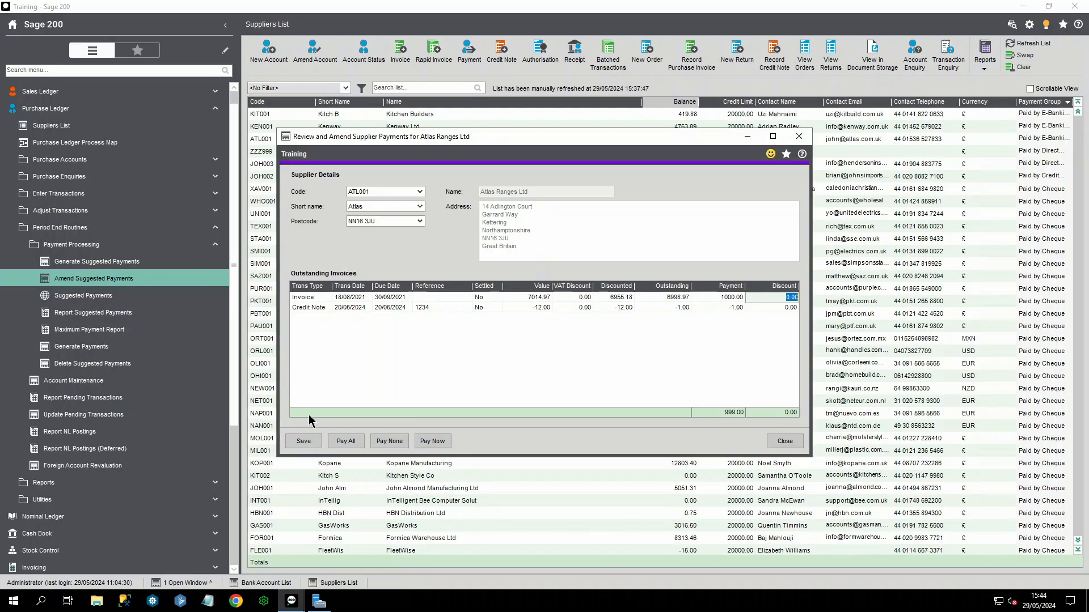
# - Pay Atlas Ranges immediately from the Main Bank Account, checking the payment details and confirming them
pyautogui.click(430, 442)
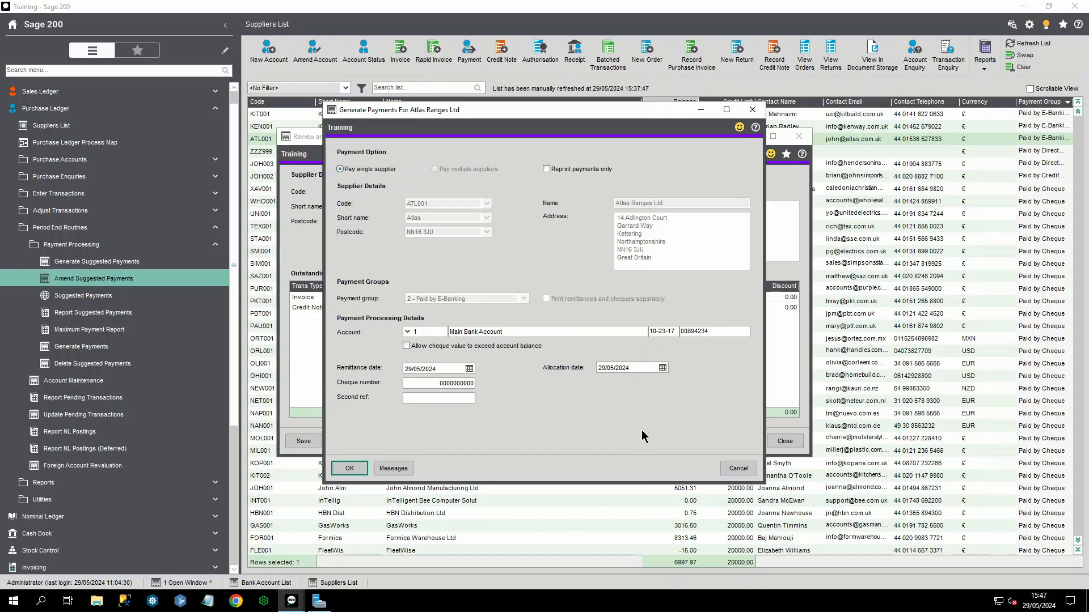
pyautogui.click(354, 473)
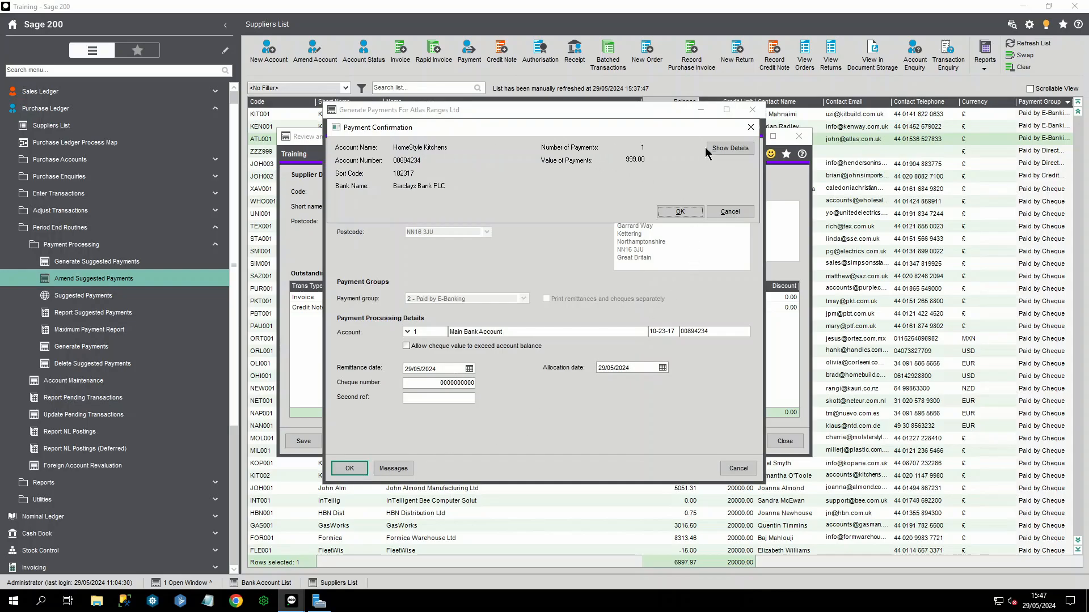
pyautogui.click(730, 148)
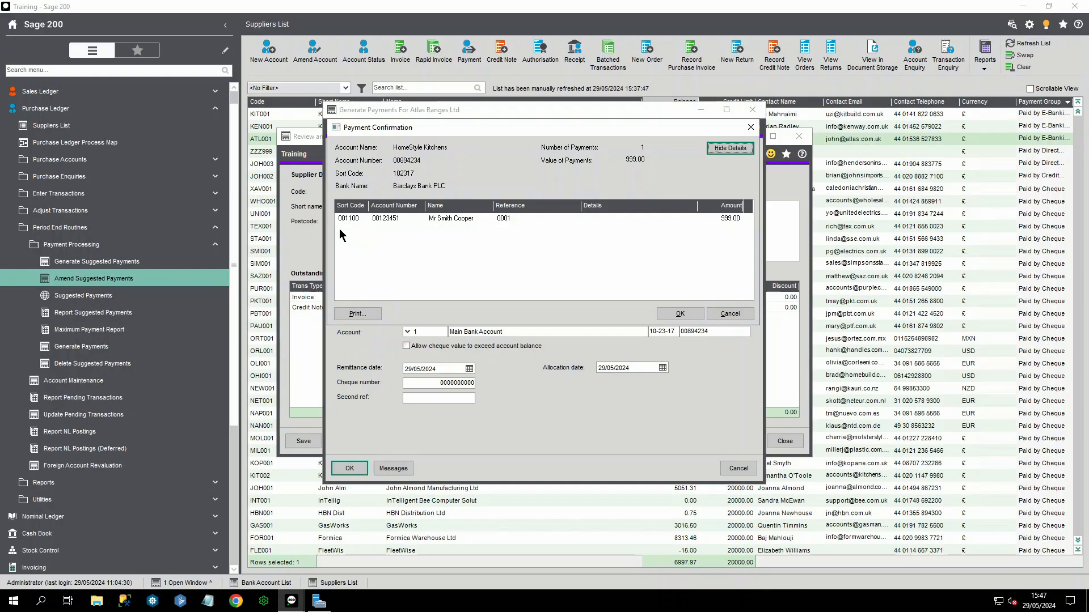
pyautogui.click(679, 313)
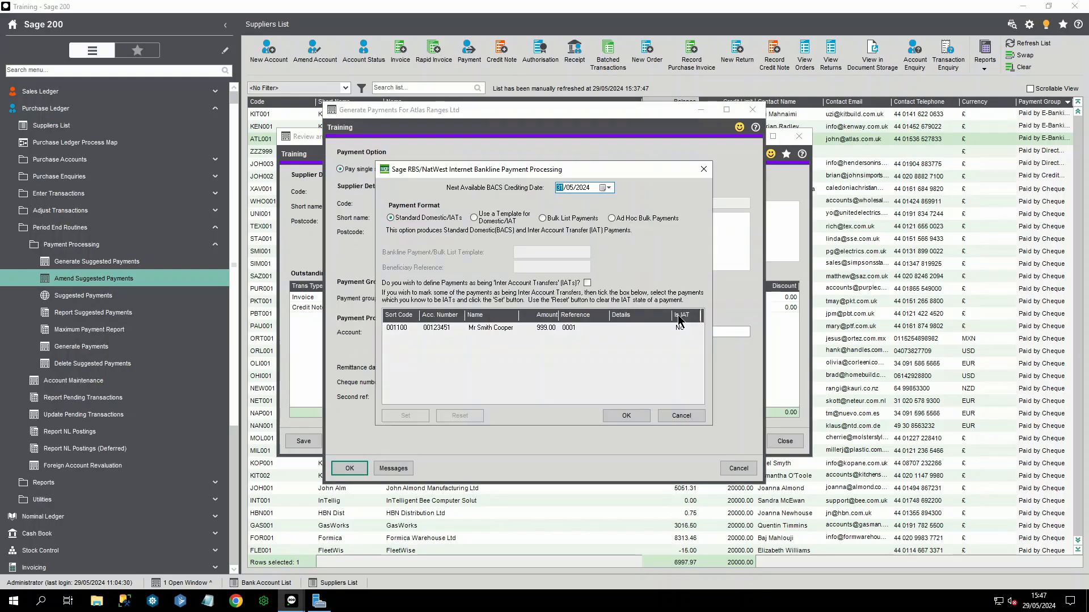
# - Save the Standard Domestic/IATs payment file as 29052024 in Documents, replacing the existing file, and finish amending supplier payments
pyautogui.click(622, 416)
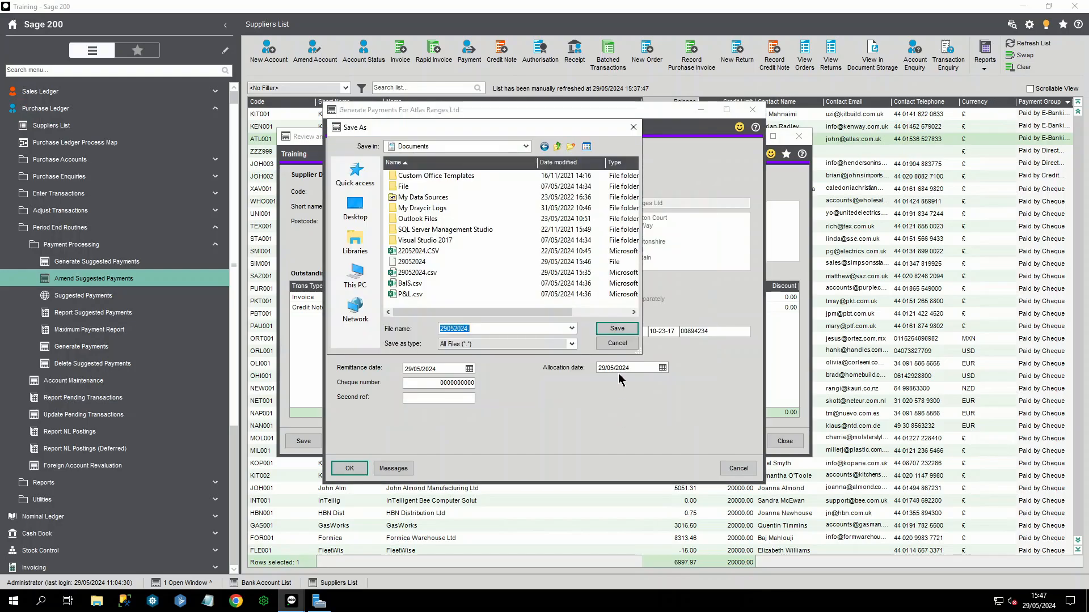
pyautogui.click(615, 330)
pyautogui.click(568, 300)
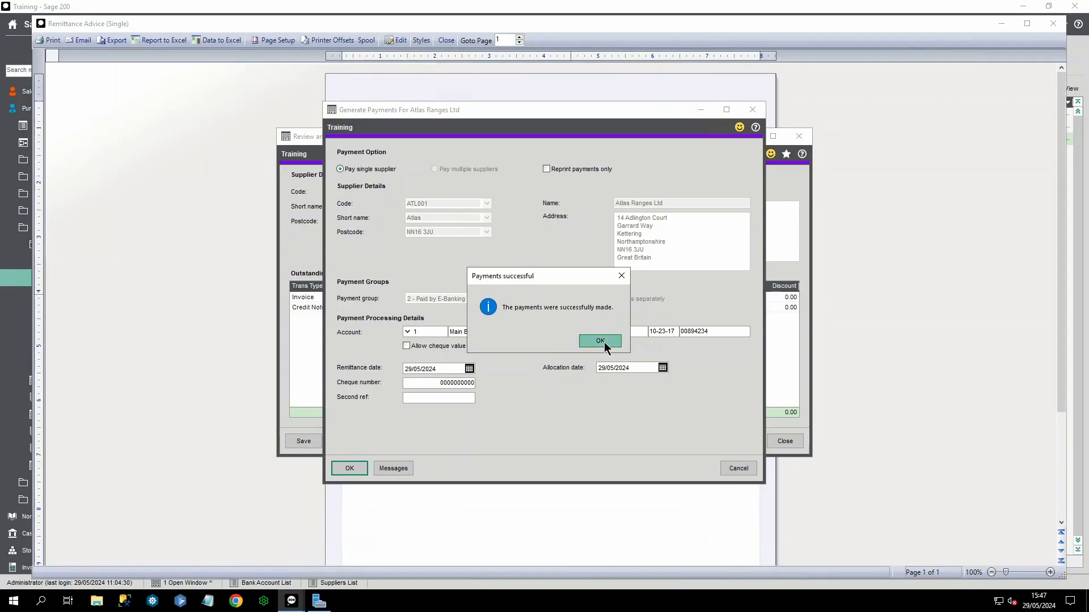
pyautogui.click(603, 342)
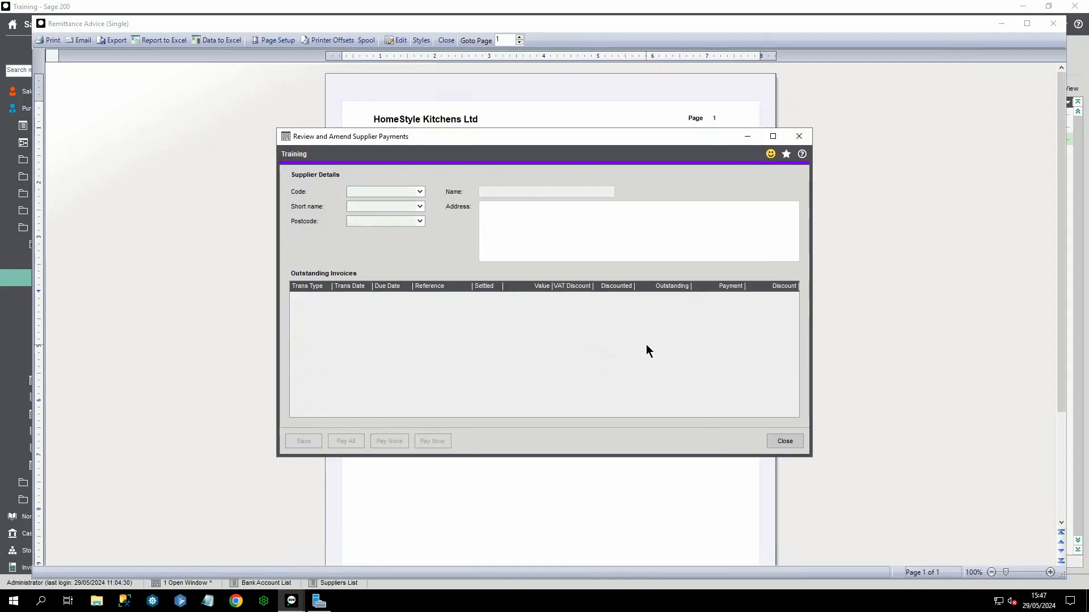
pyautogui.click(790, 443)
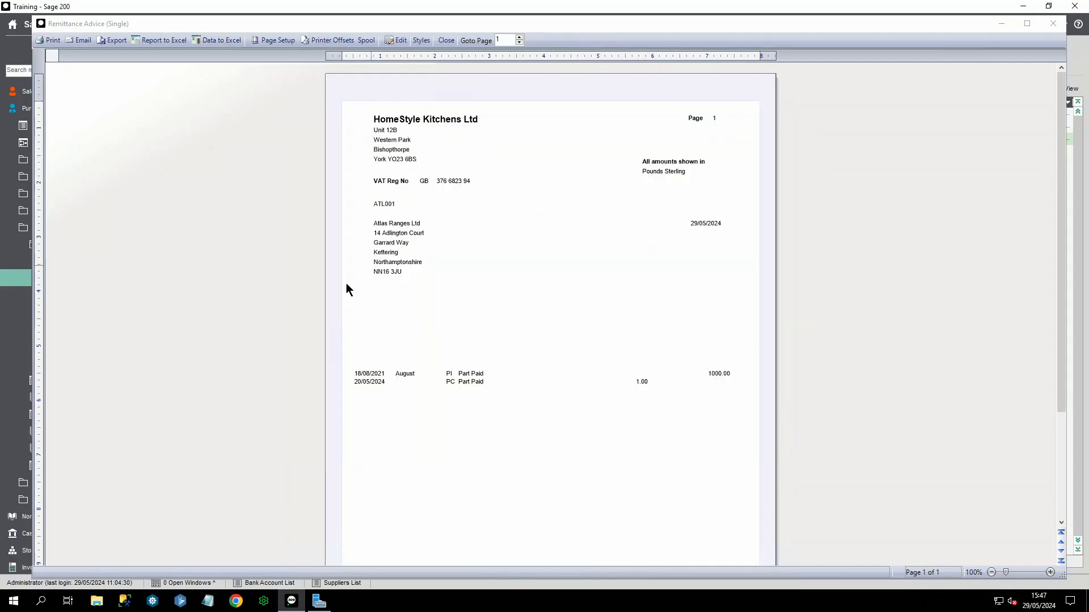